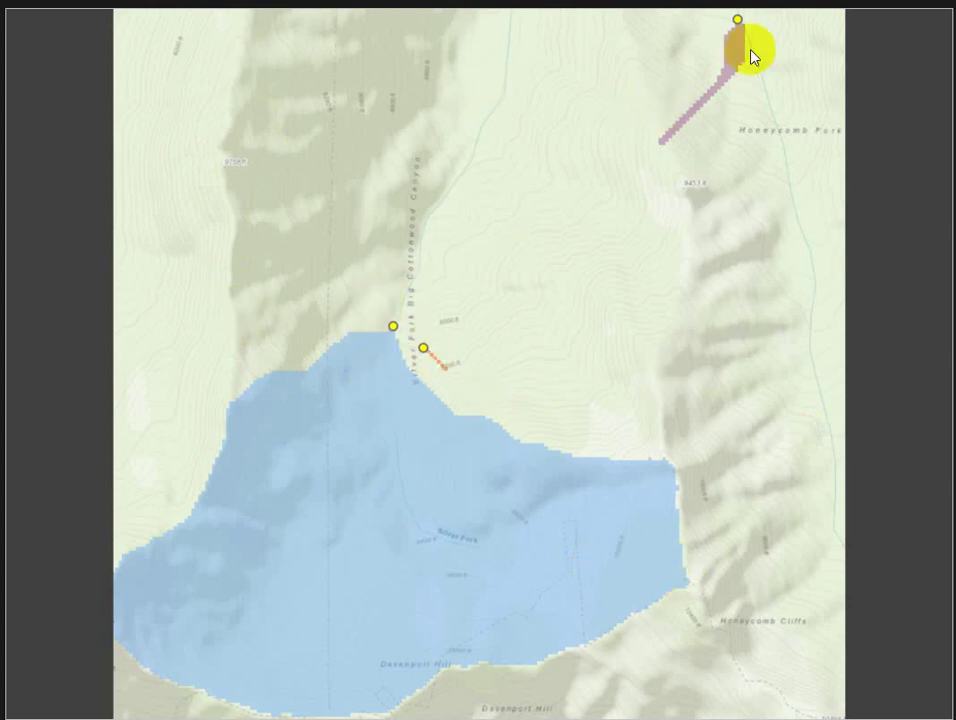
Play the next animation step so the purple flow path extends from the yellow point.
left_click(738, 20)
left_click(423, 349)
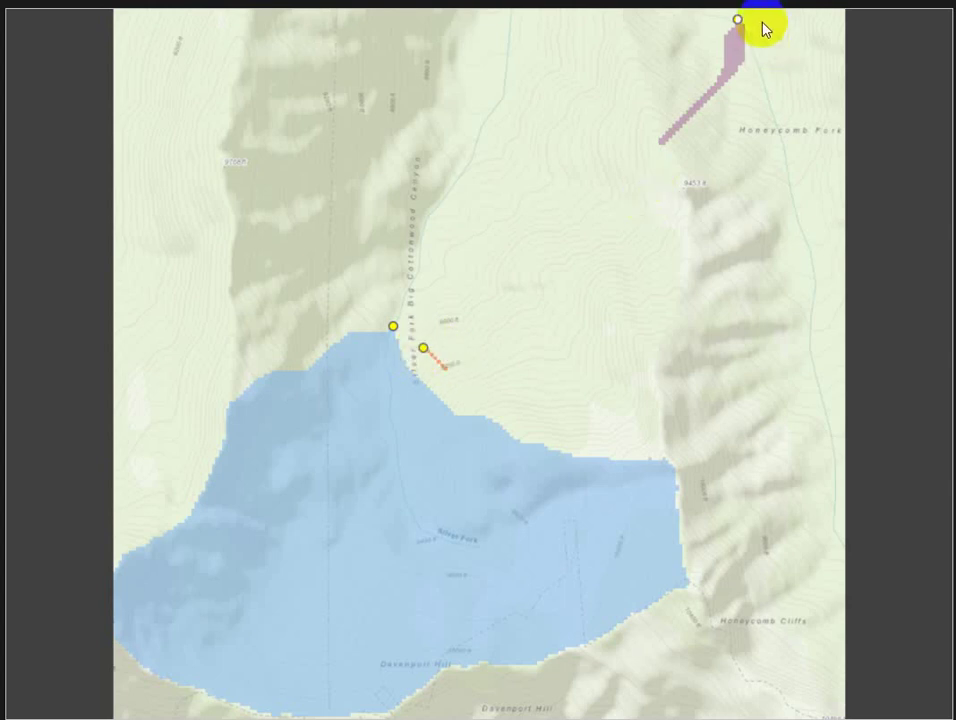
Finish the purple flow path downslope, then move on to the Broads Fork topographic map slide.
double_click(666, 141)
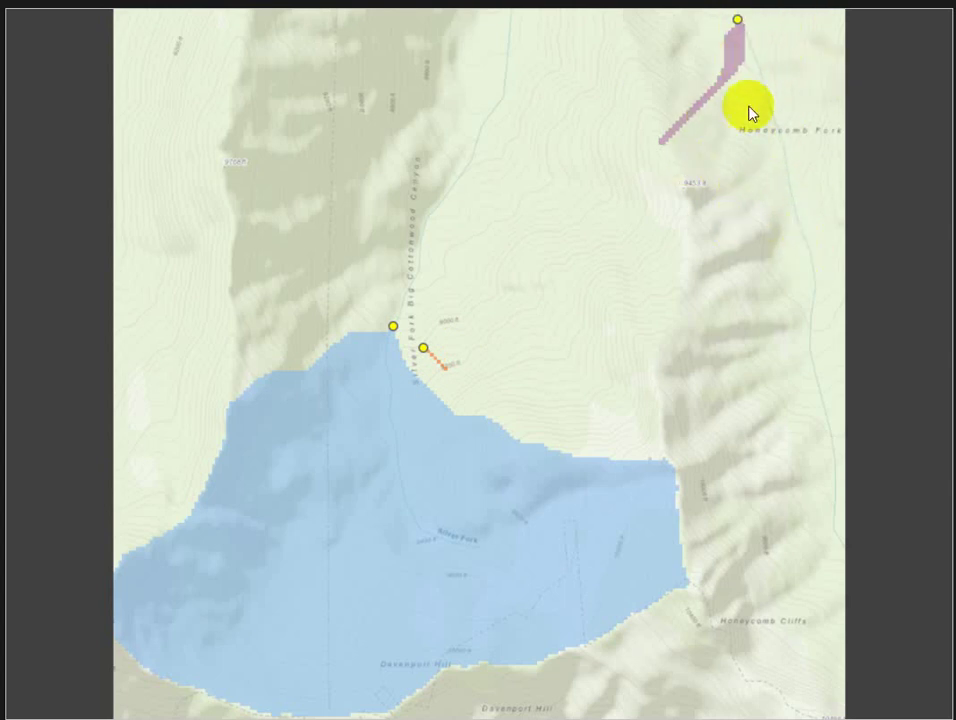
left_click(737, 18)
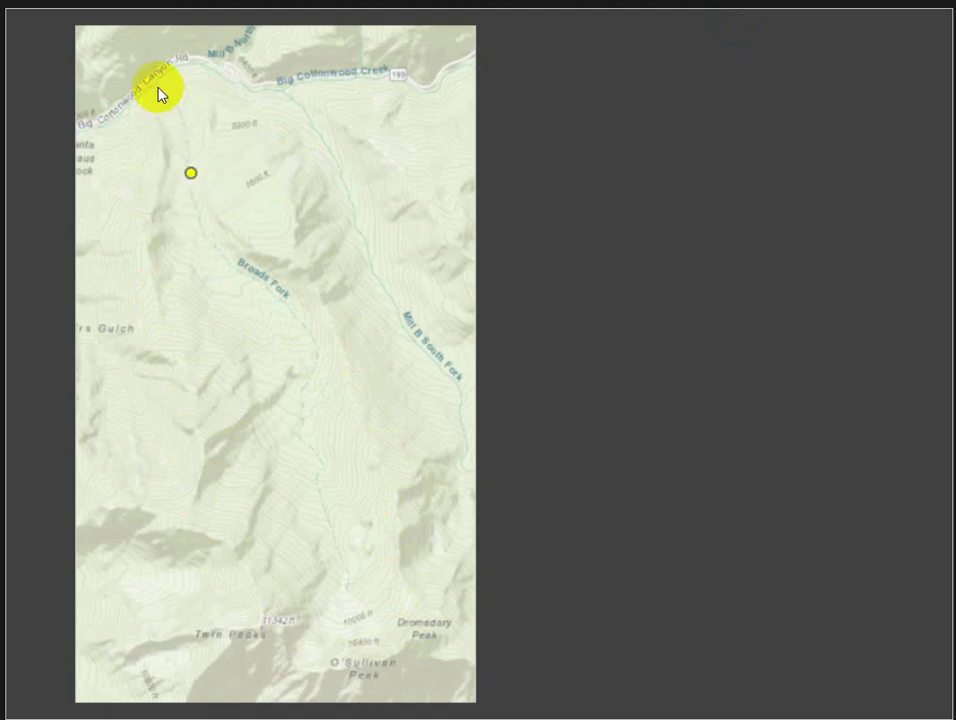
Reveal the blue flow arrow from the pour point and the darker comparison relief map.
left_click(190, 176)
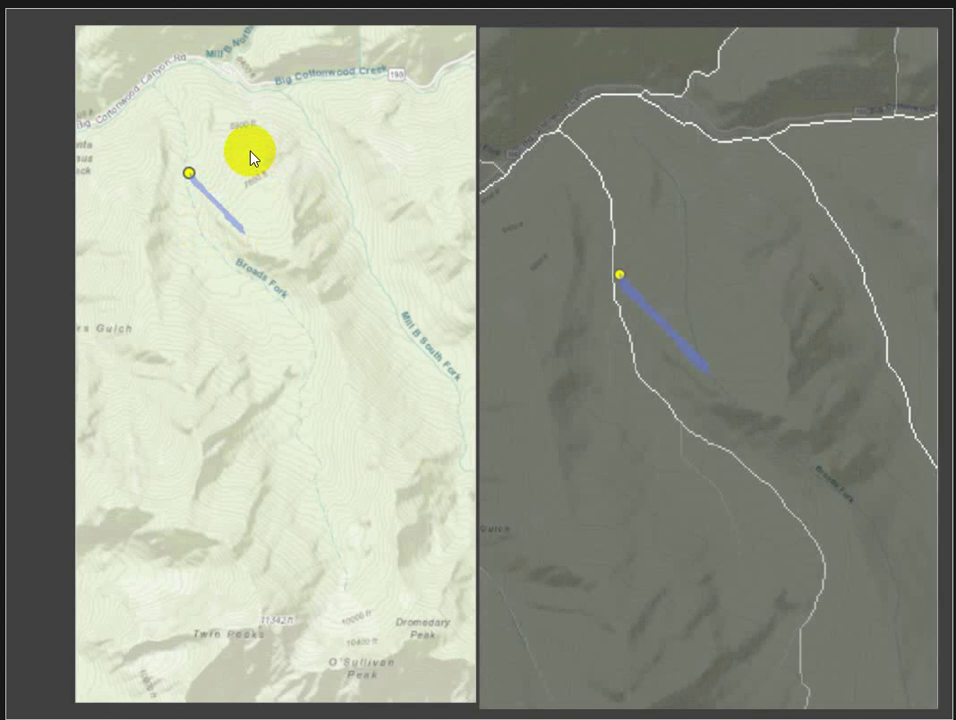
Step through the comparison animation, adding the pour point on the right map, until Watershed delineation appears.
left_click(680, 373)
left_click(620, 276)
left_click(606, 182)
Reveal the watershed-definition question, then advance past the ArcGIS Pro Watershed tool slide to Flow Direction.
left_click(238, 212)
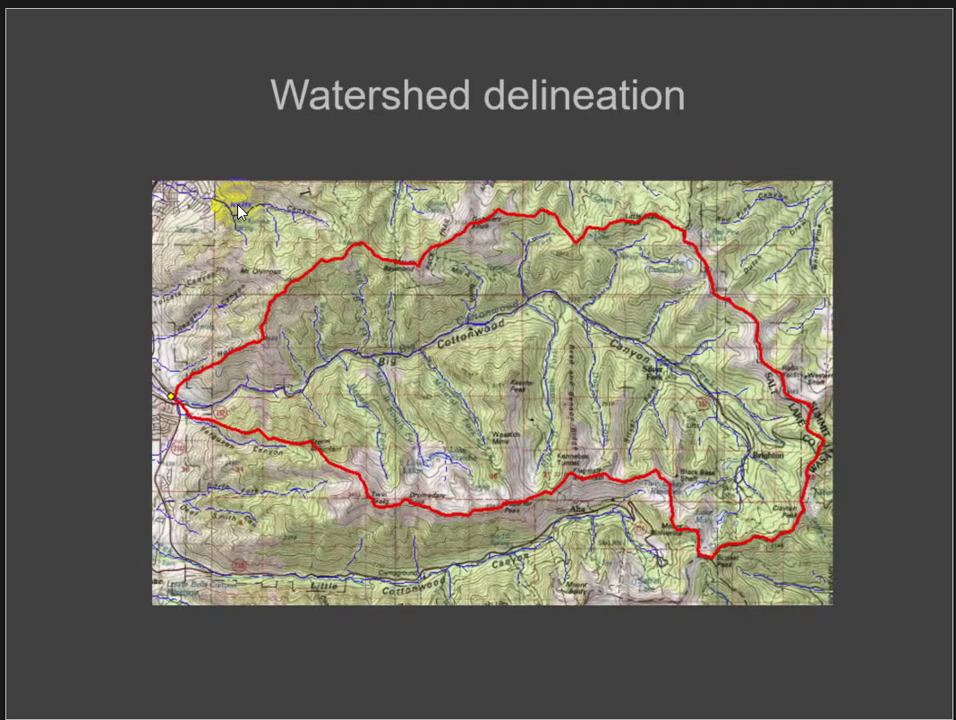
left_click(238, 212)
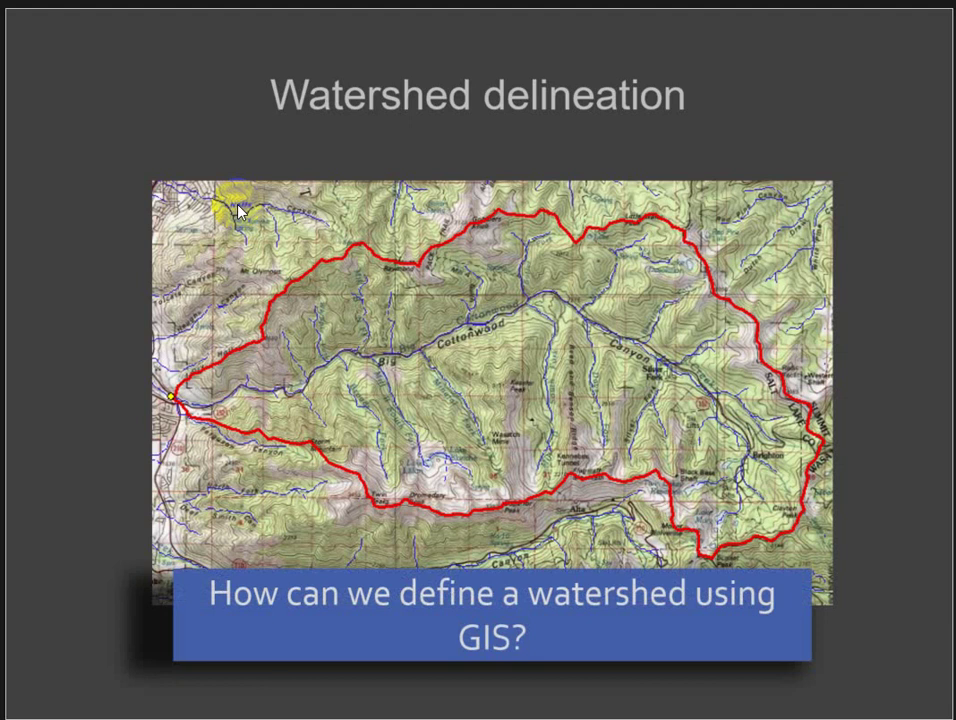
left_click(238, 212)
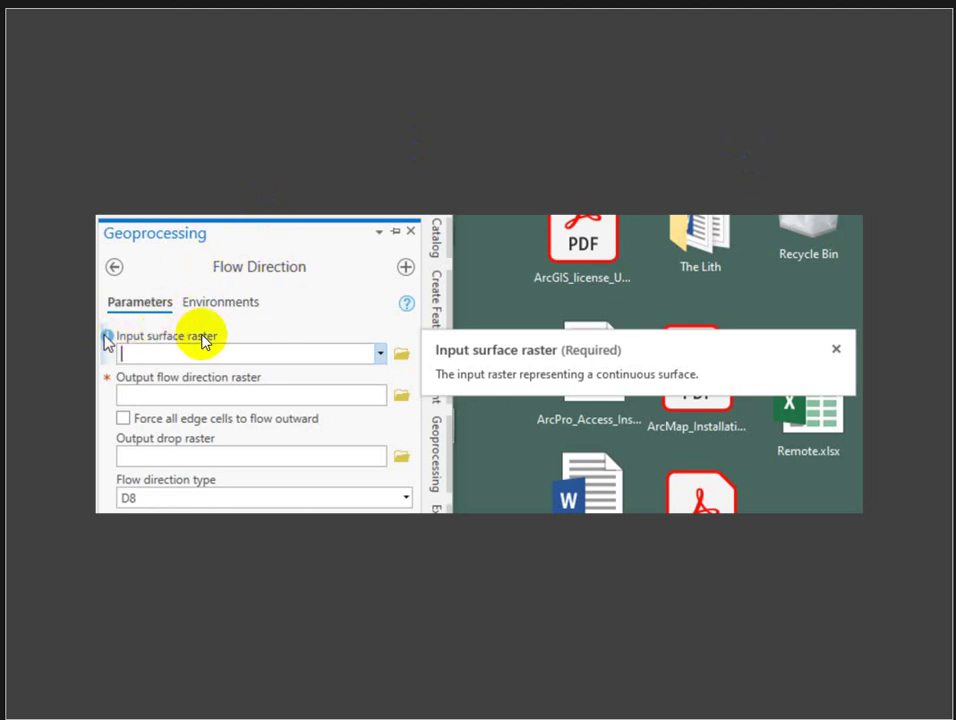
Point out the Flow Direction tool's Input surface raster parameter and its continuous-surface tooltip.
left_click(101, 343)
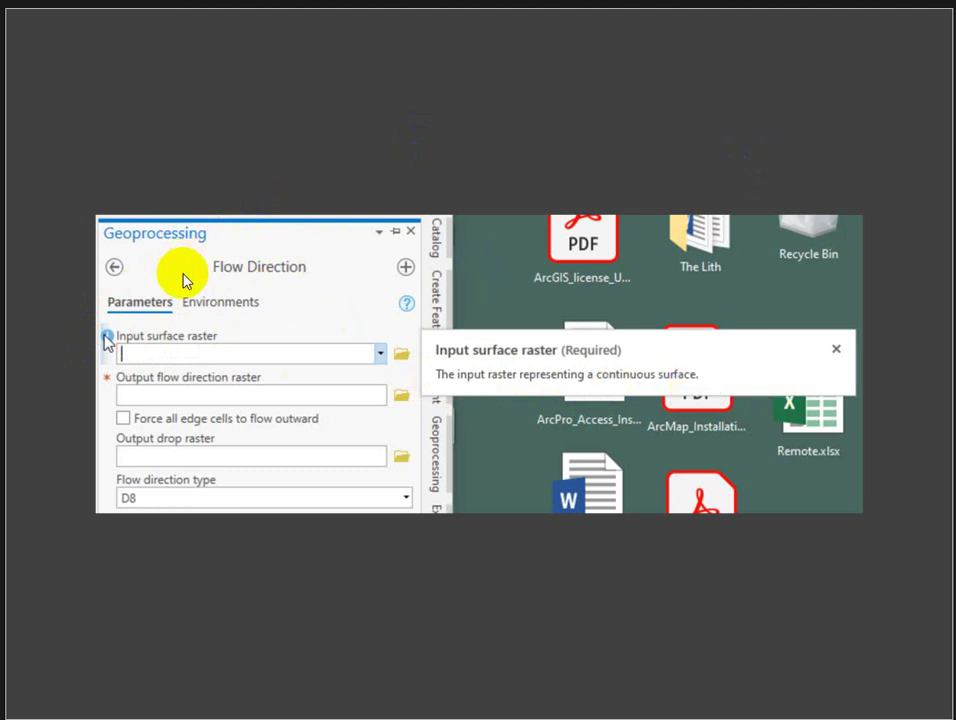
left_click(318, 228)
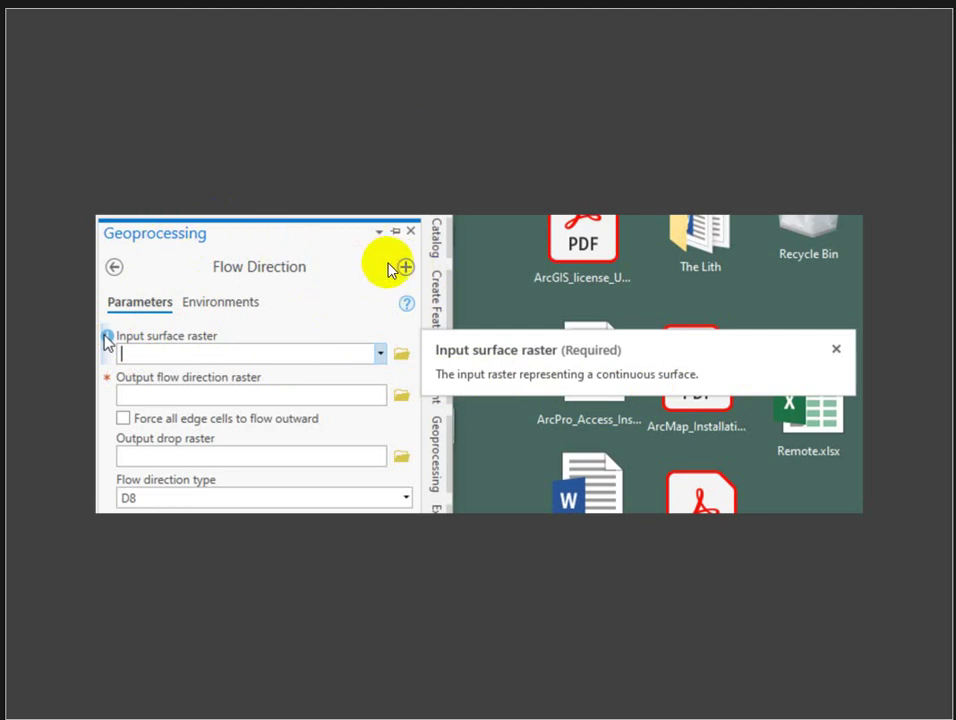
Advance to the Flow Direction help page covering D8, MFD, DINF and D8 codes 1–255.
left_click(478, 441)
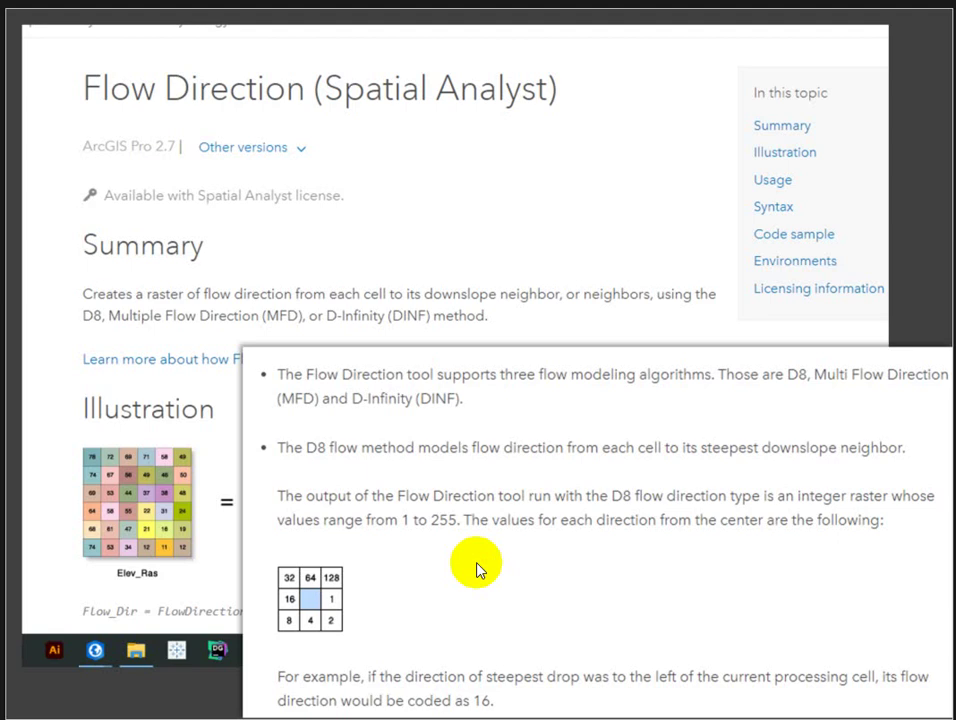
Advance past the flow direction map to the Watershed tool slide outlining Big Cottonwood Creek.
left_click(476, 569)
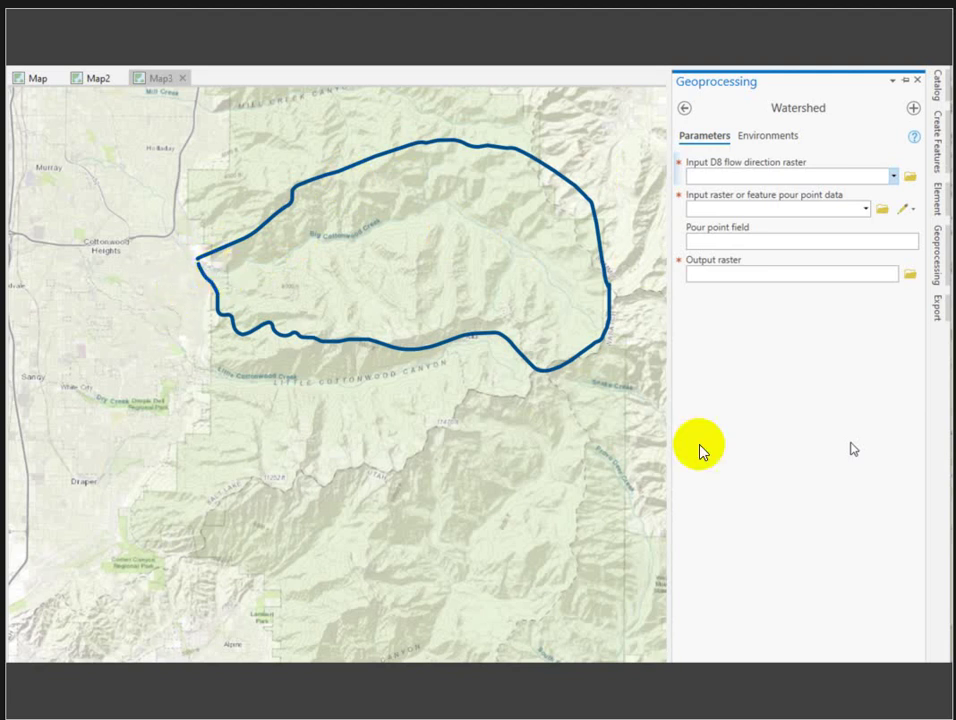
Move on to the Pour point slide with its stream network map.
key("alt+Tab")
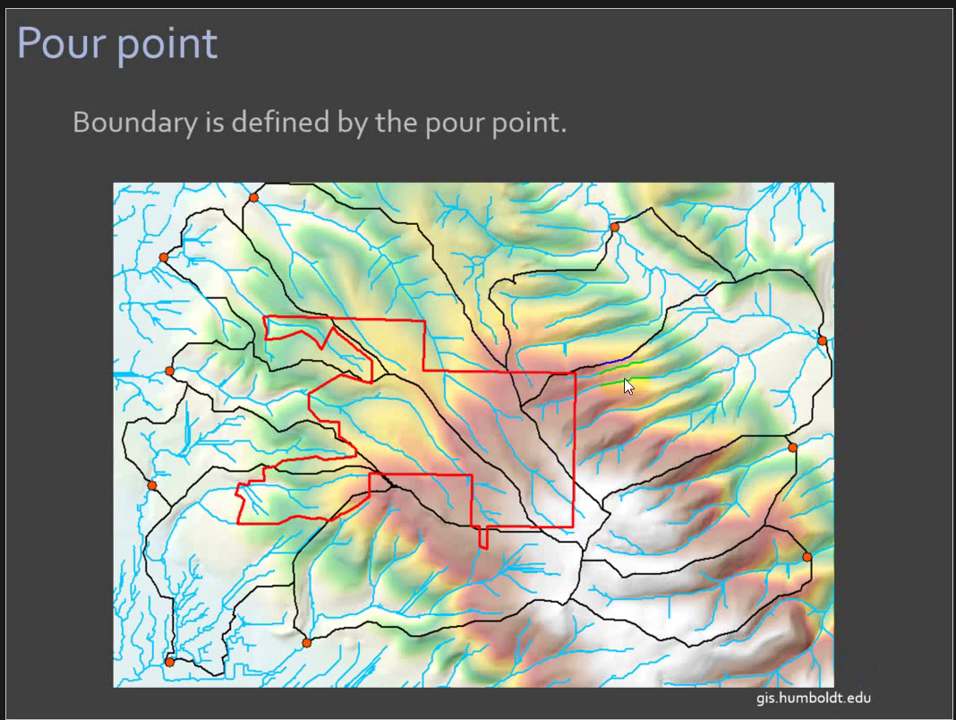
left_click(562, 410)
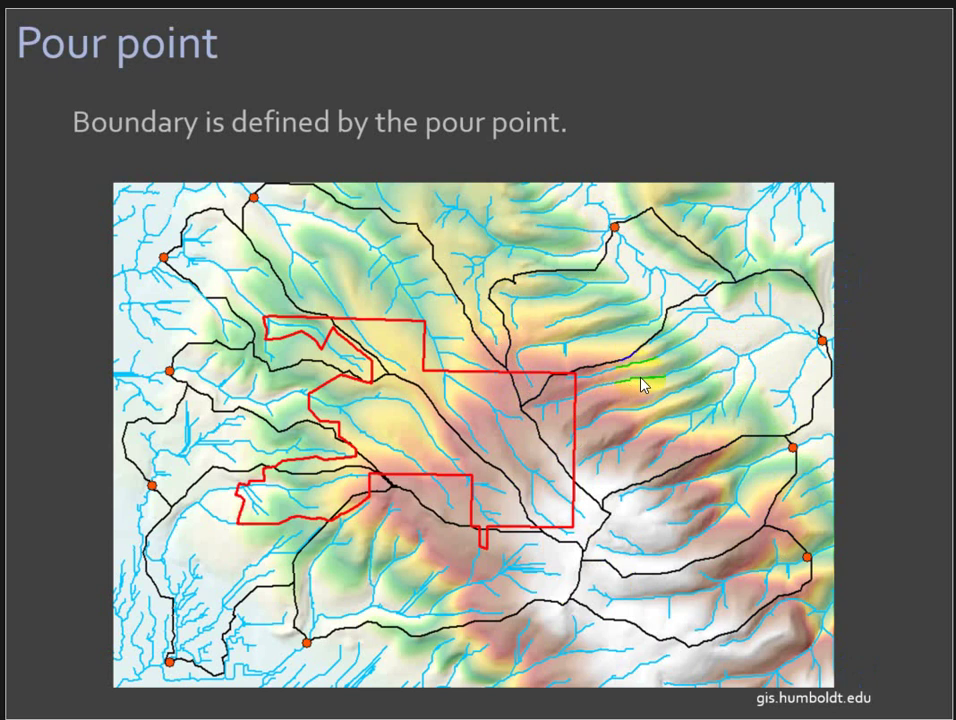
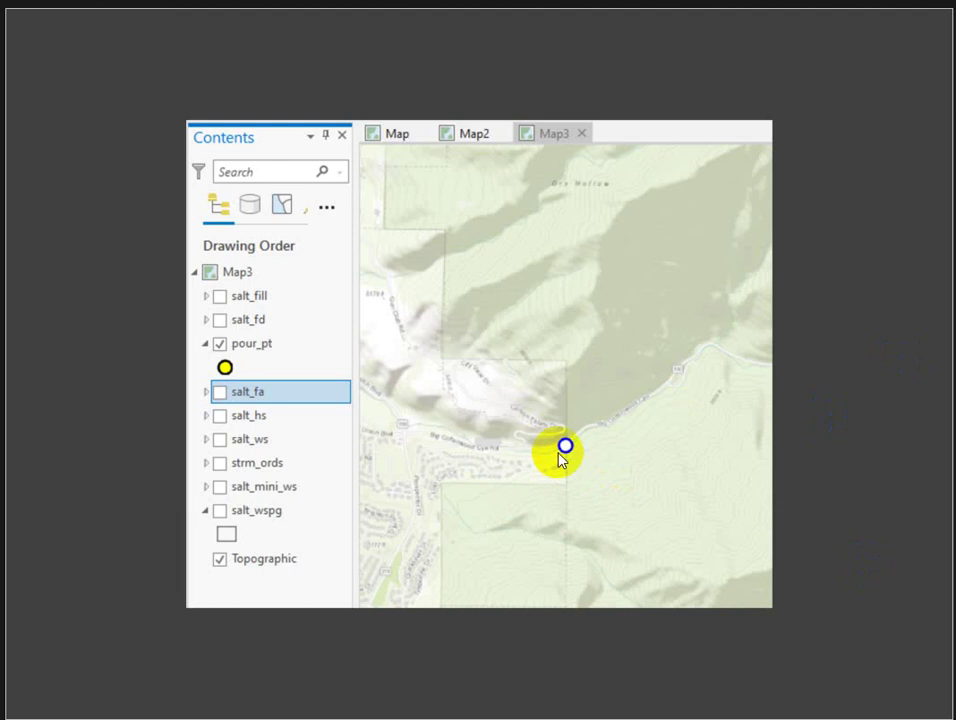
left_click(597, 501)
left_click(567, 445)
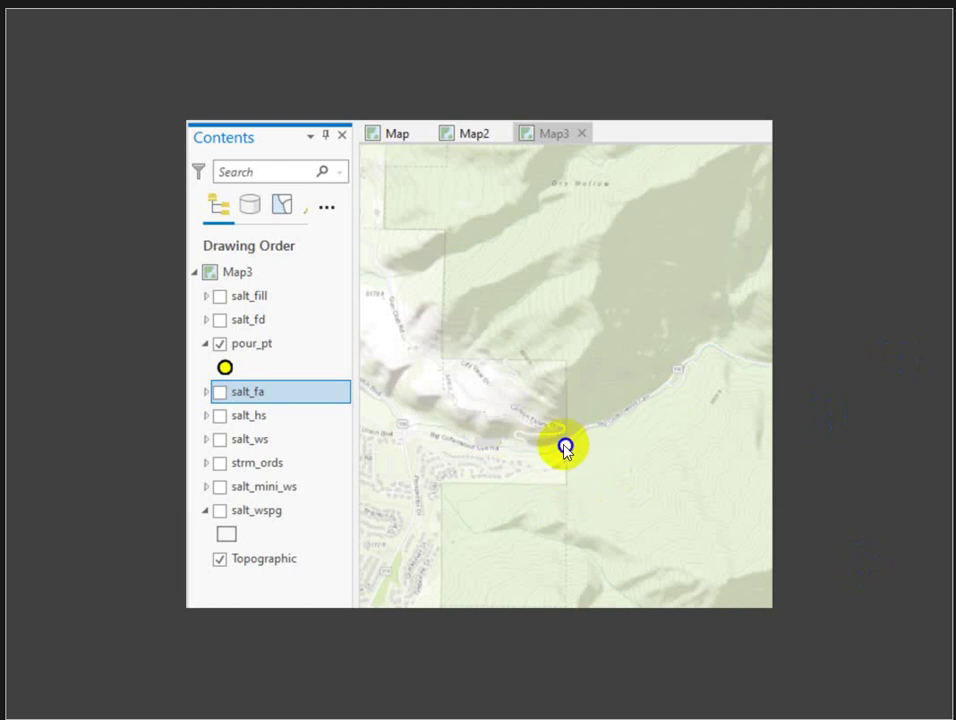
left_click(589, 442)
left_click(565, 446)
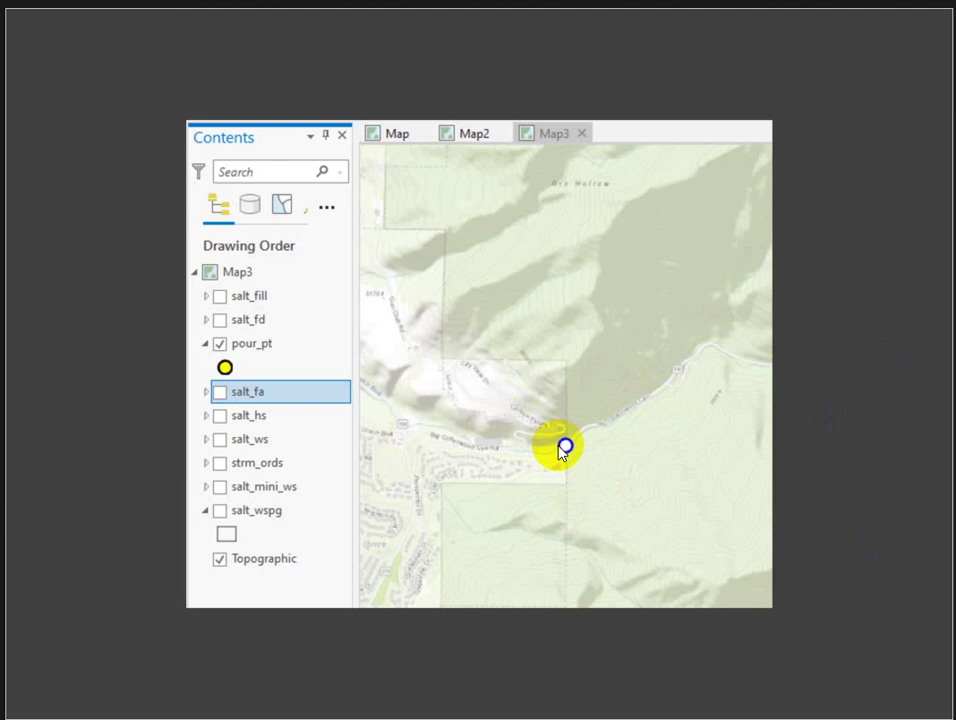
left_click(589, 430)
left_click(567, 446)
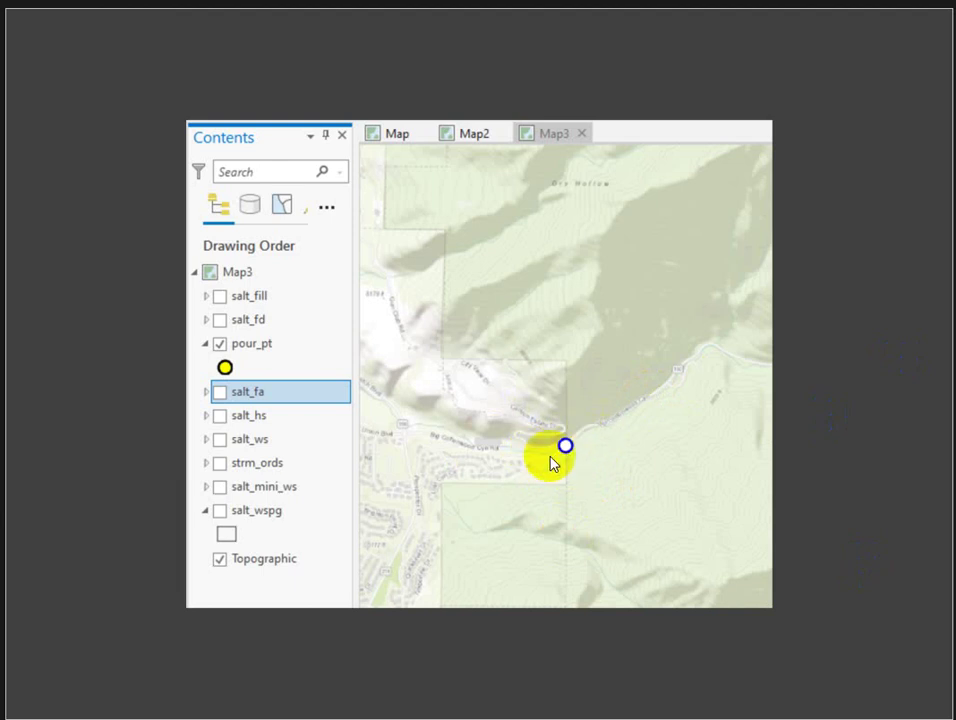
left_click(602, 436)
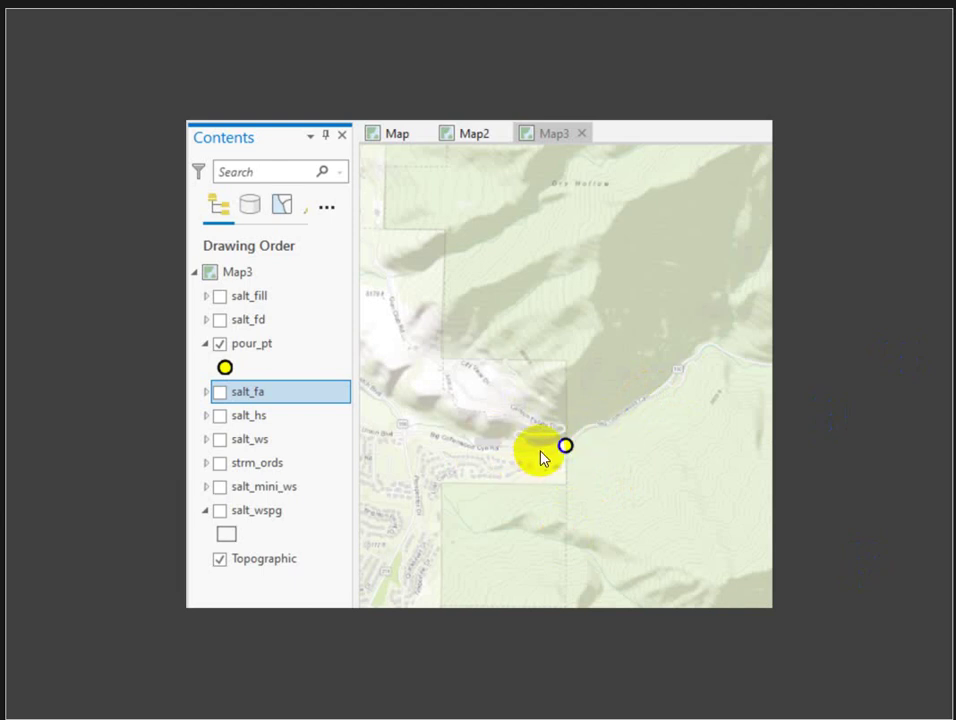
left_click(566, 445)
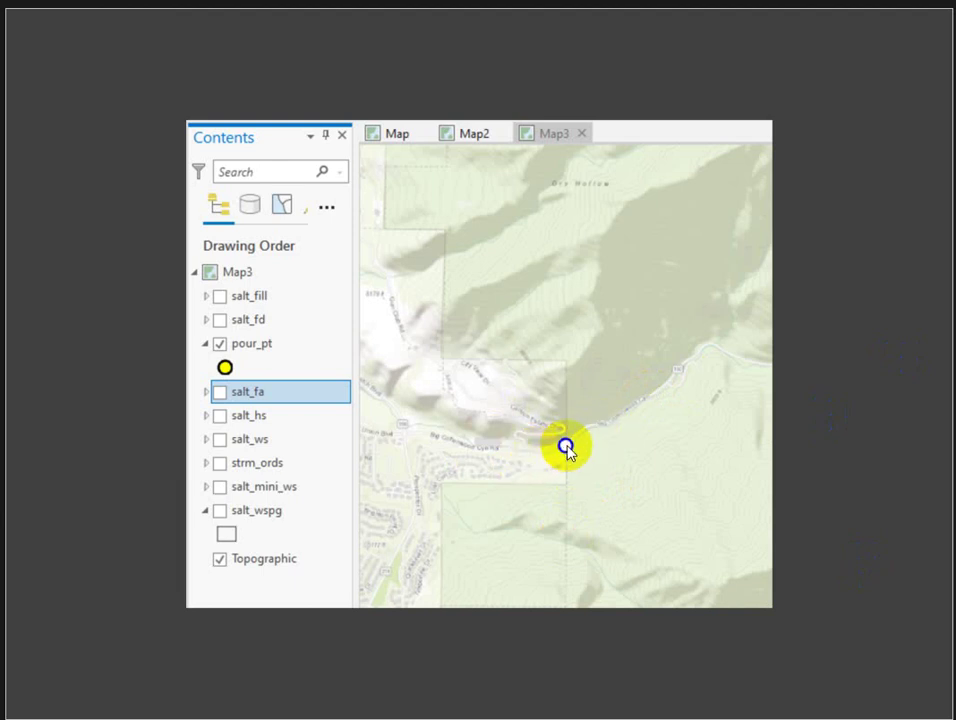
left_click(573, 380)
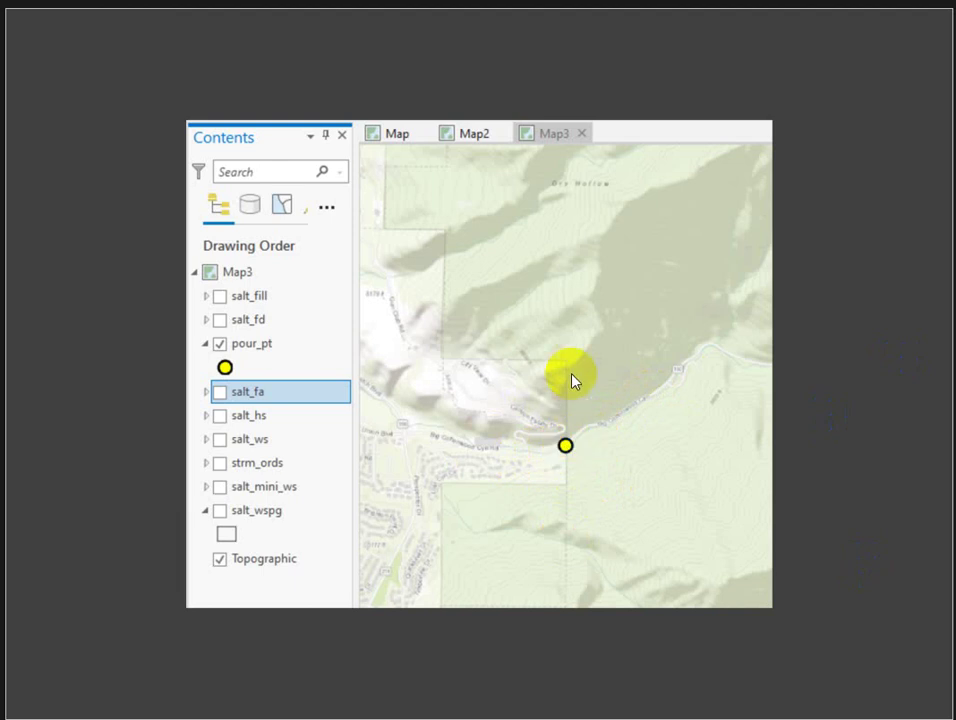
left_click(565, 316)
left_click(566, 445)
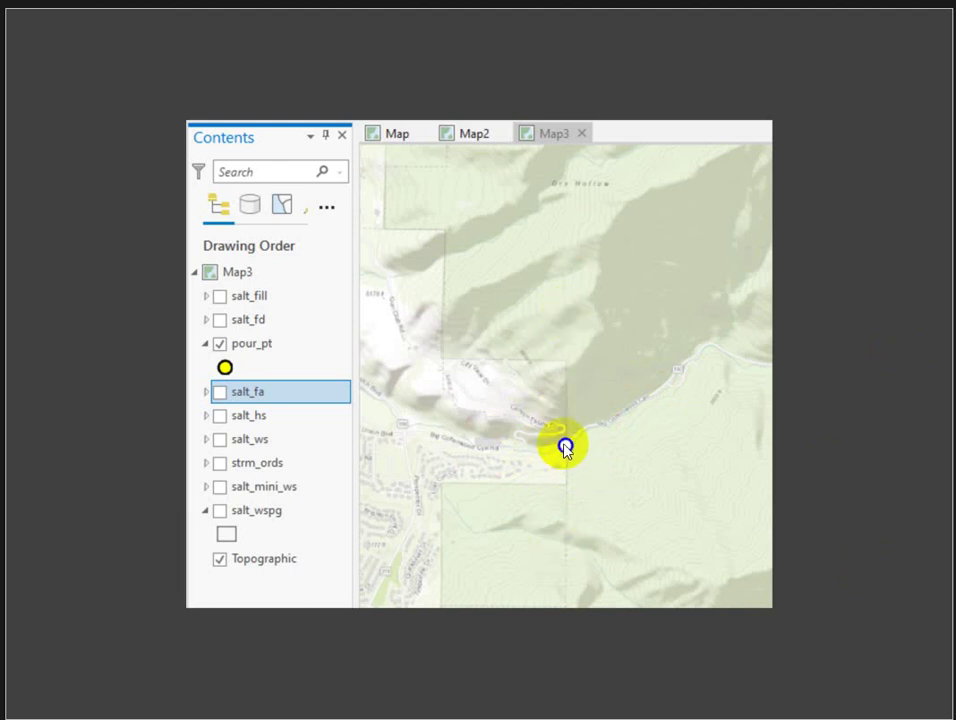
left_click(575, 415)
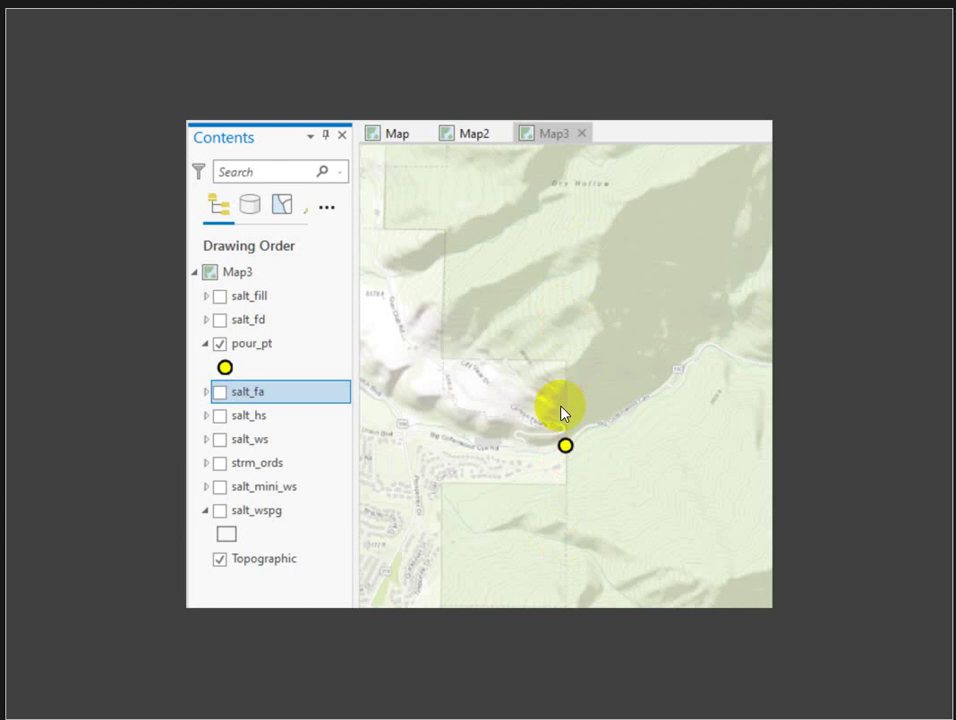
left_click(565, 445)
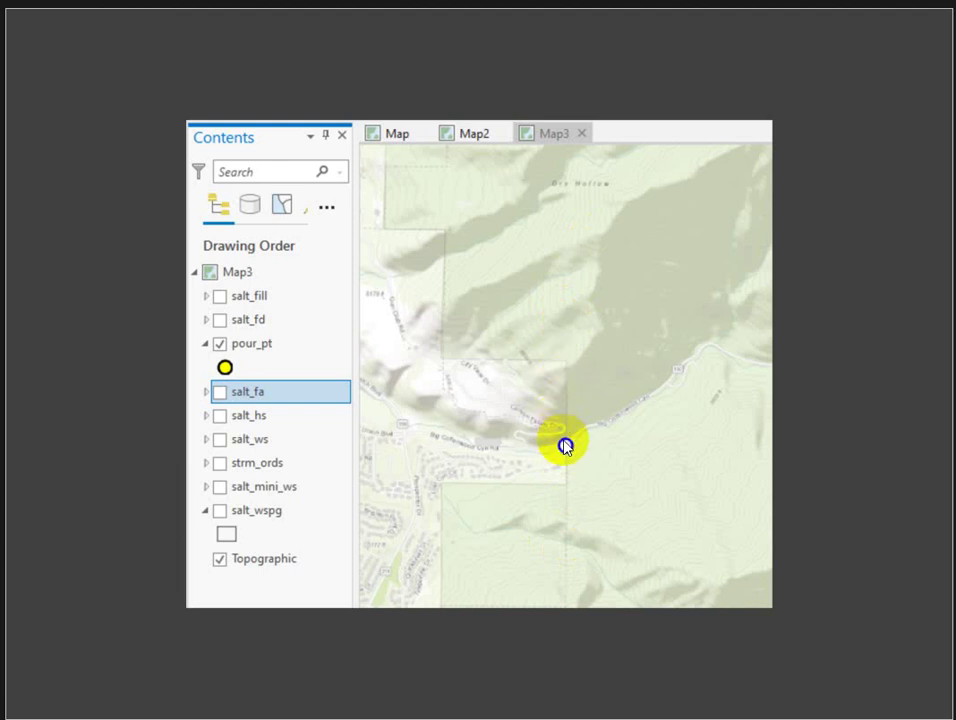
left_click(561, 391)
left_click(563, 444)
left_click(604, 429)
left_click(565, 446)
left_click(538, 454)
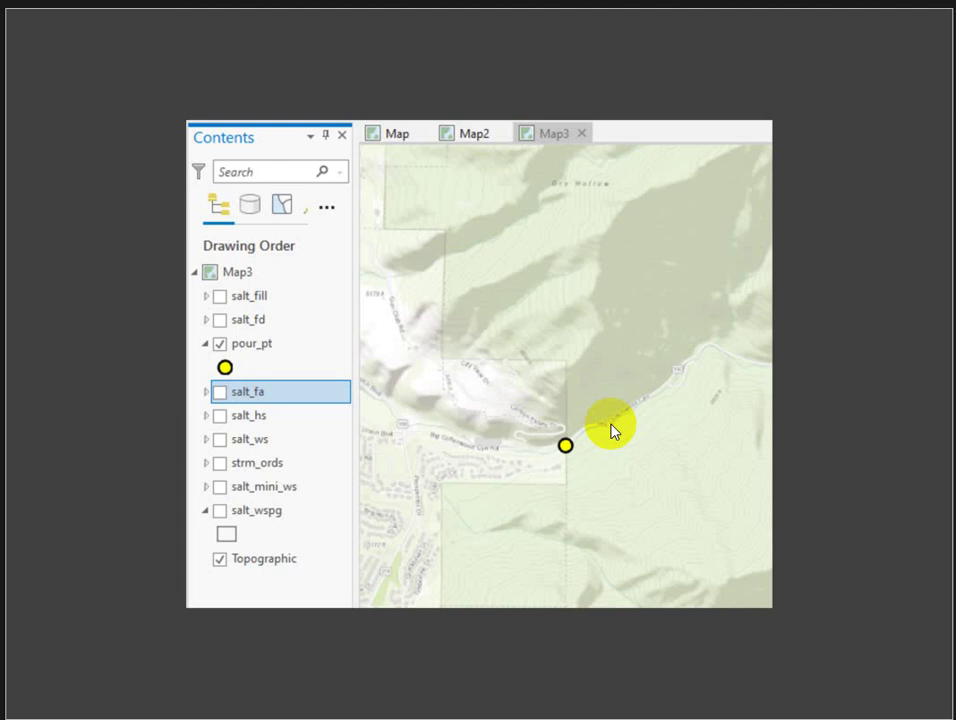
Select the pour point on the stream, leaving the Snap Pour Point tool's parameters blank.
left_click(564, 446)
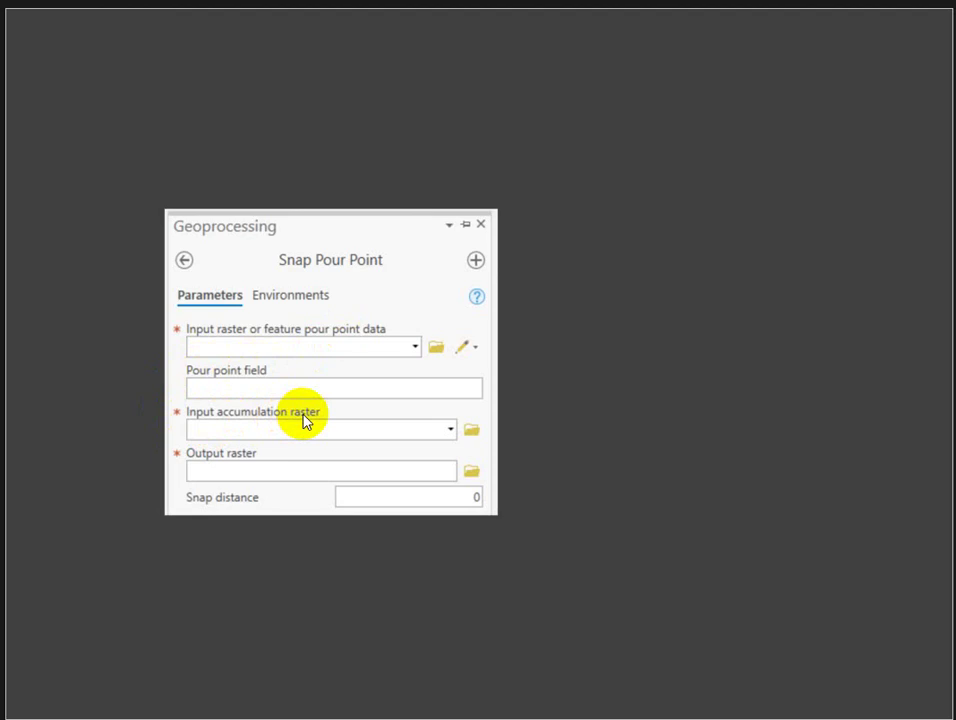
Follow the Flow Accumulation link from the Input accumulation raster help to reach the salt_fa layer.
mouse_move(303, 420)
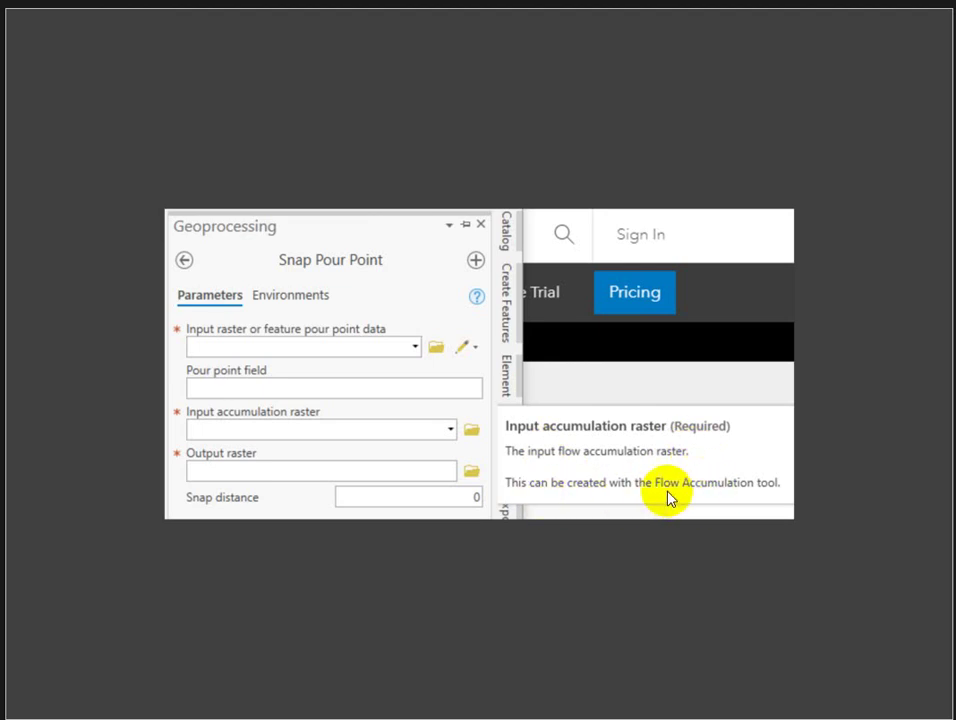
left_click(757, 484)
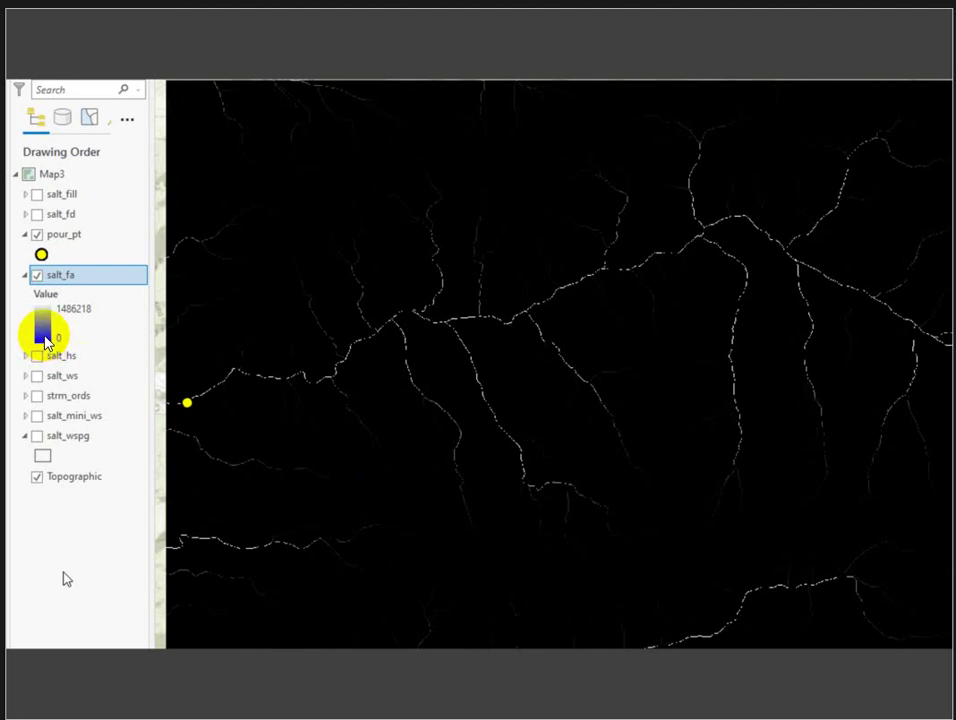
left_click_drag(358, 457, 425, 480)
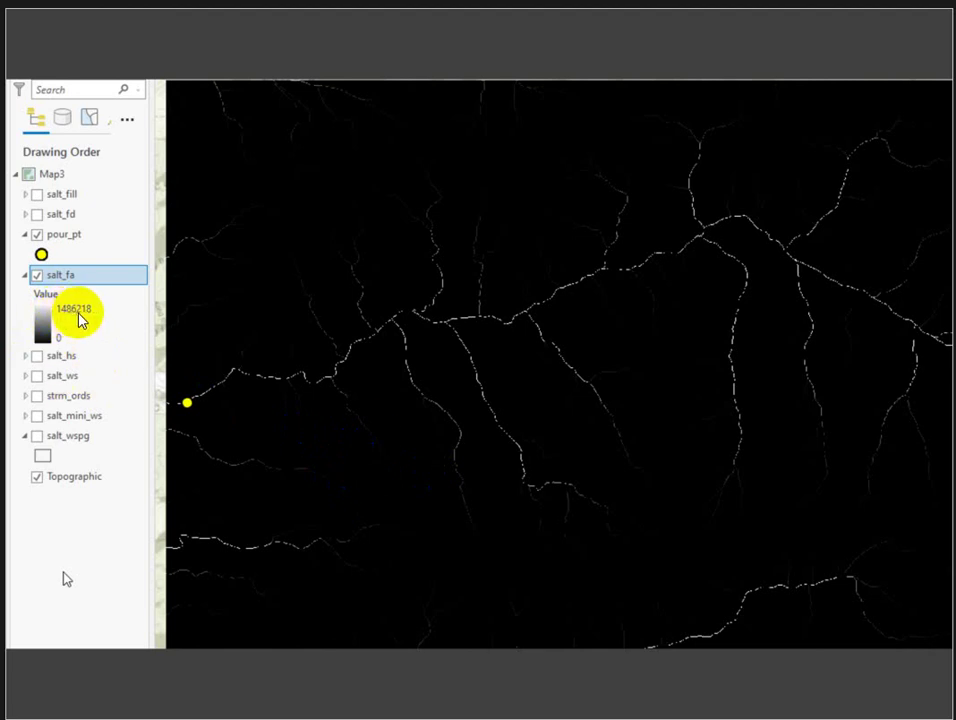
left_click(168, 406)
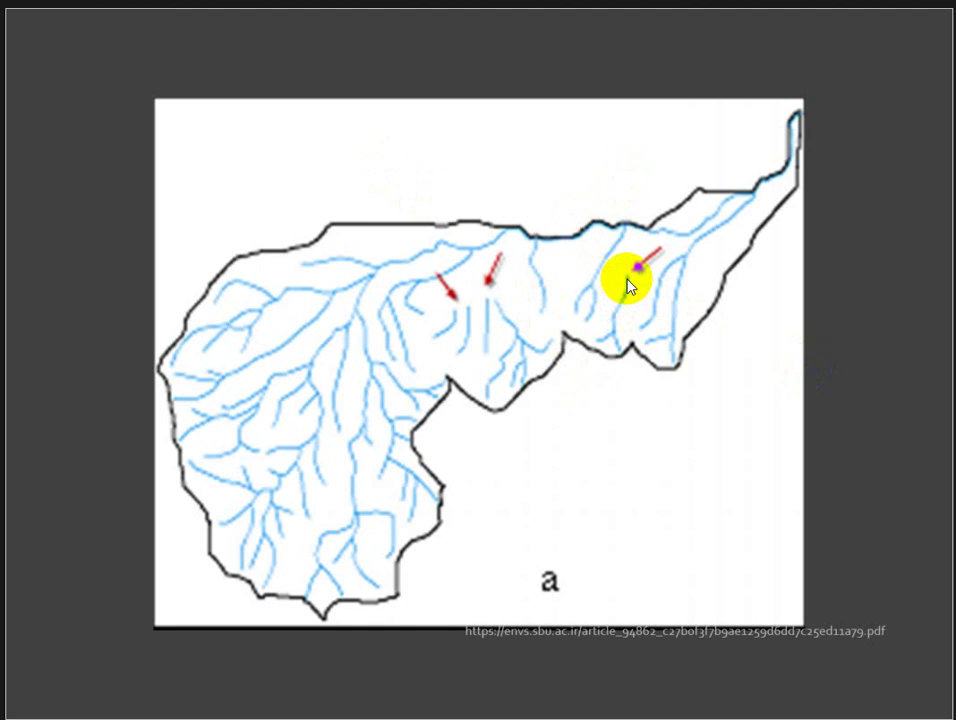
Advance to the Watershed Delineation slide on using FILL to remove DEM sinks and peaks.
key("Right")
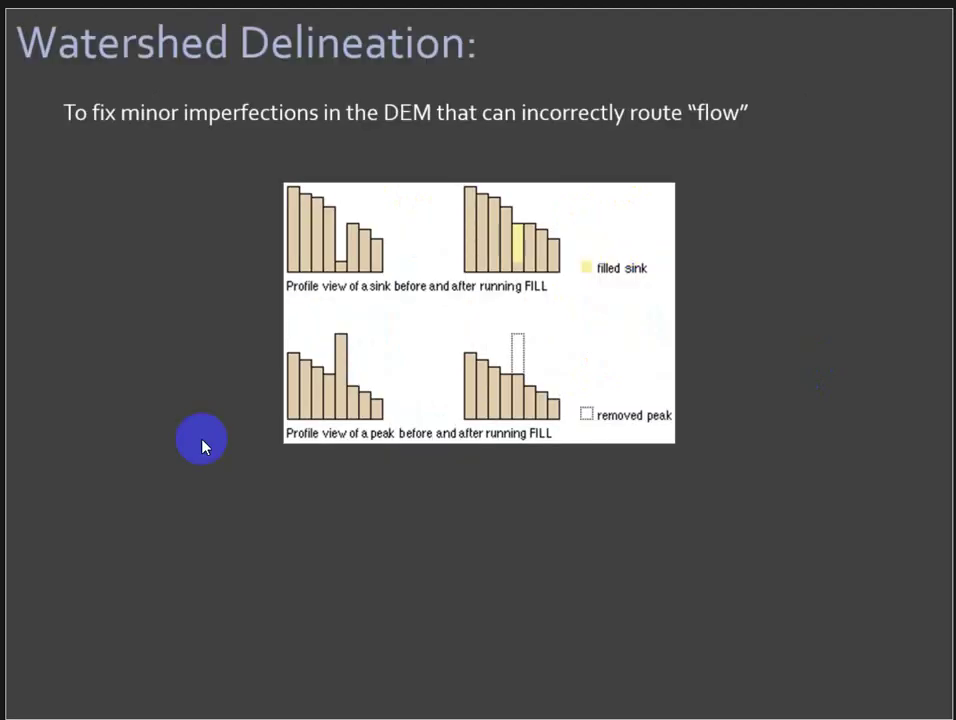